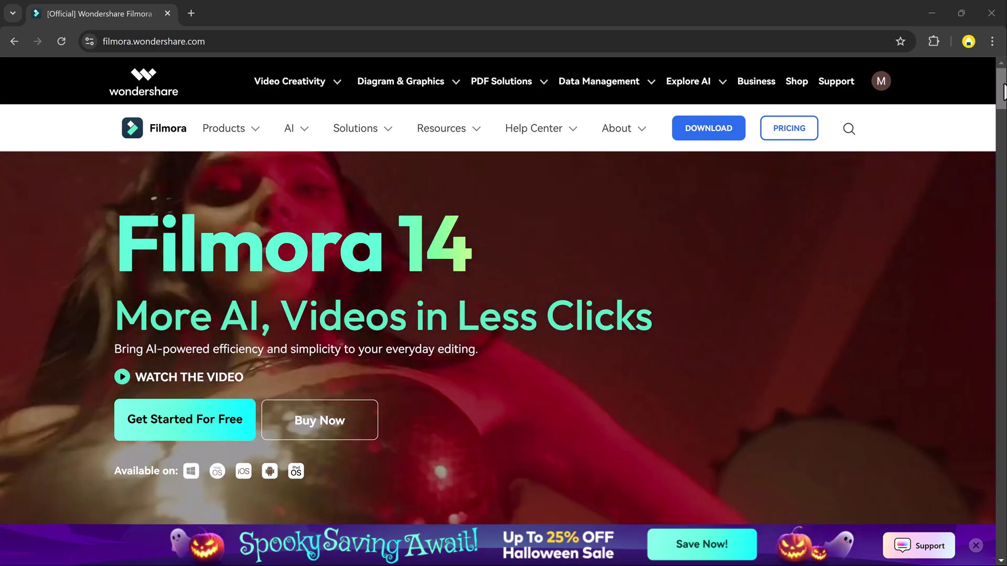
scroll(1003, 92, down, 8)
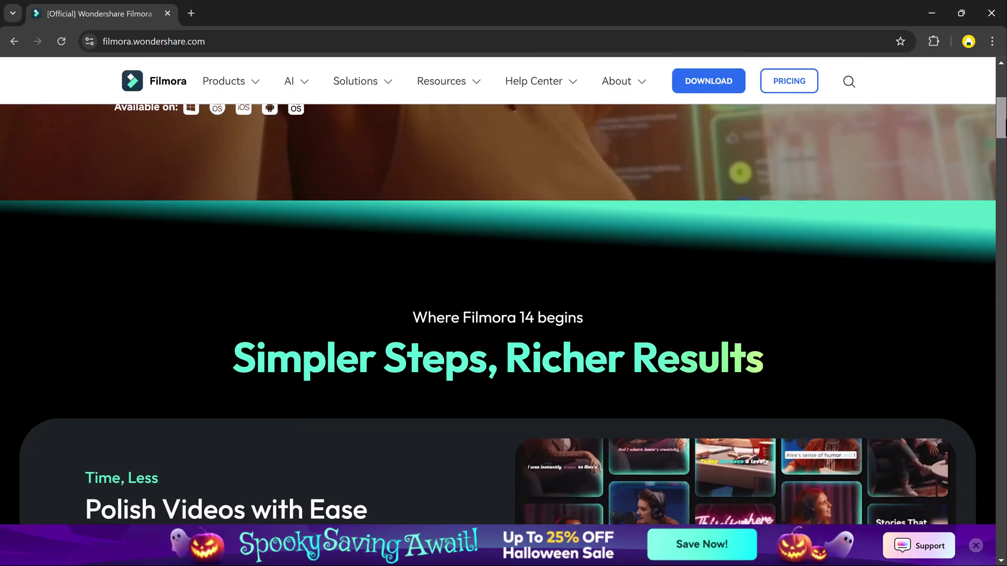
scroll(503, 336, down, 2)
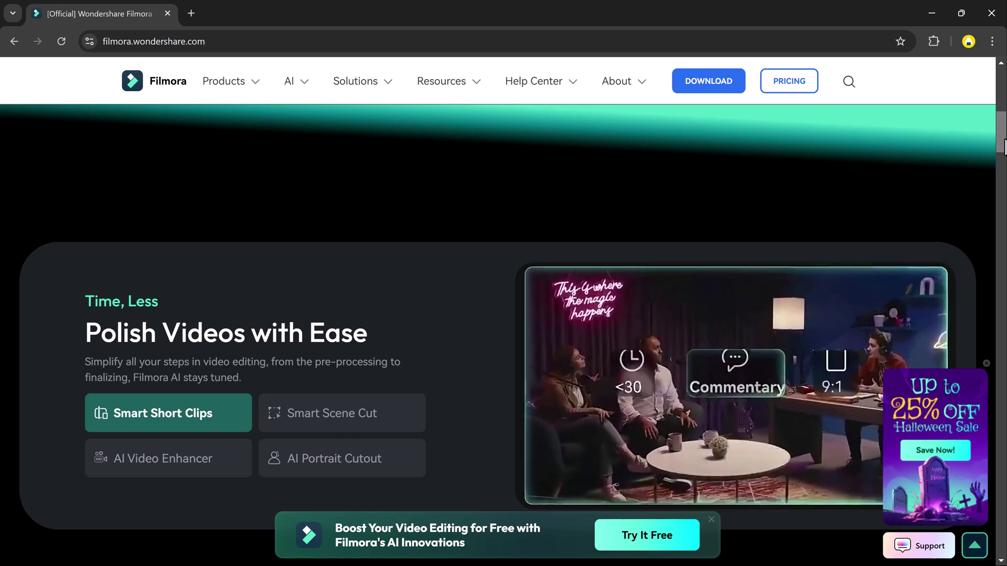
scroll(1003, 147, down, 6)
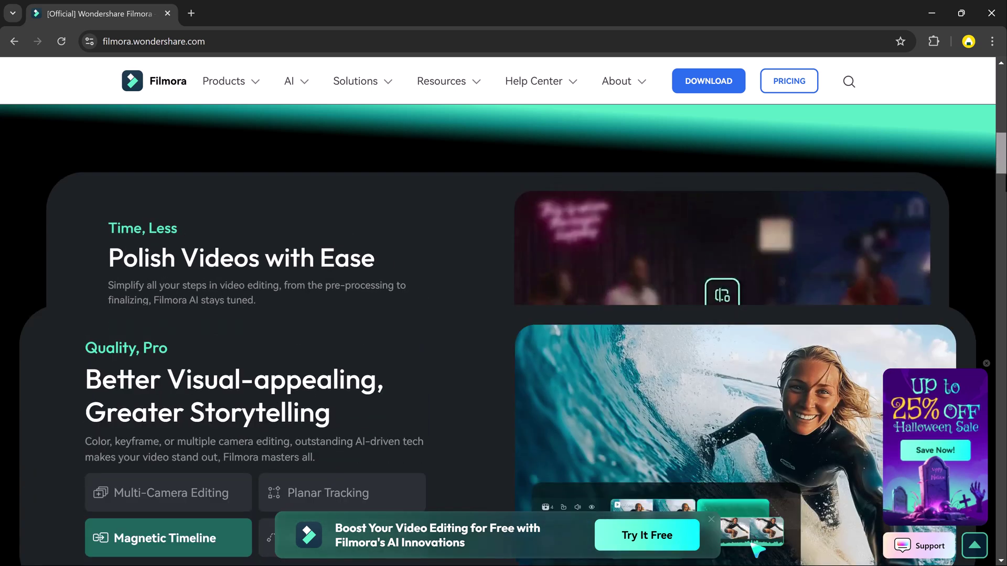
scroll(504, 336, down, 4)
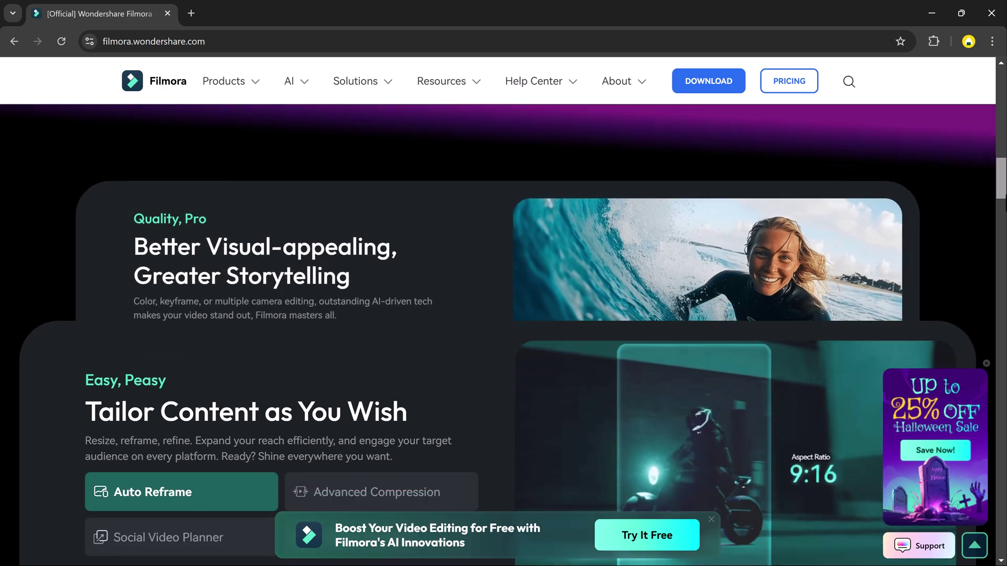
scroll(504, 336, up, 10)
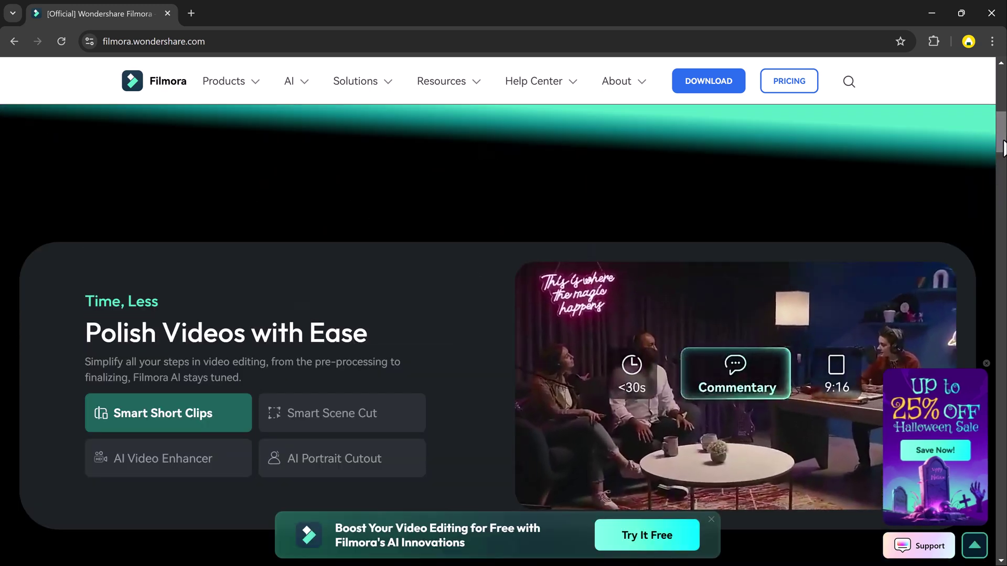
scroll(1003, 152, down, 5)
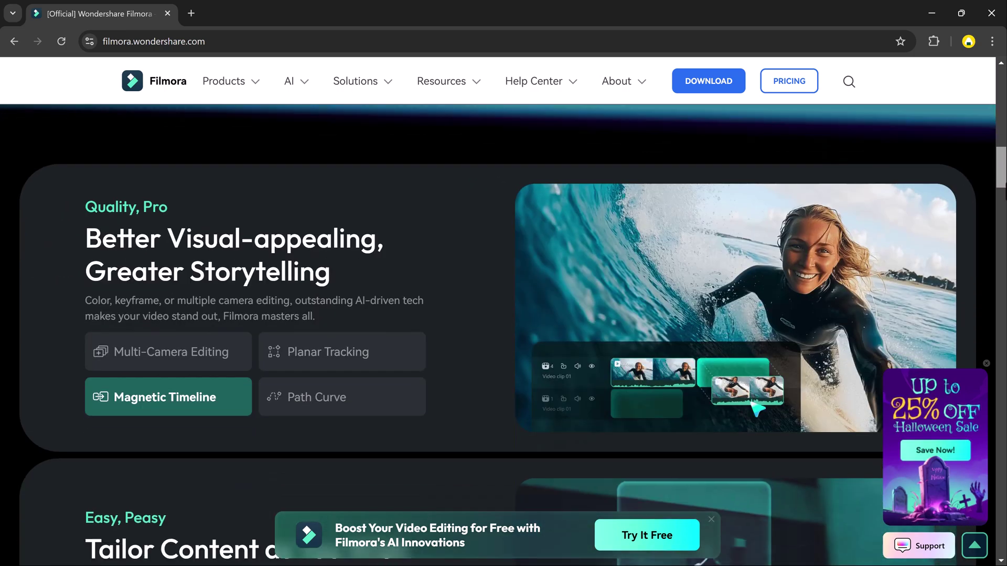
scroll(504, 315, down, 6)
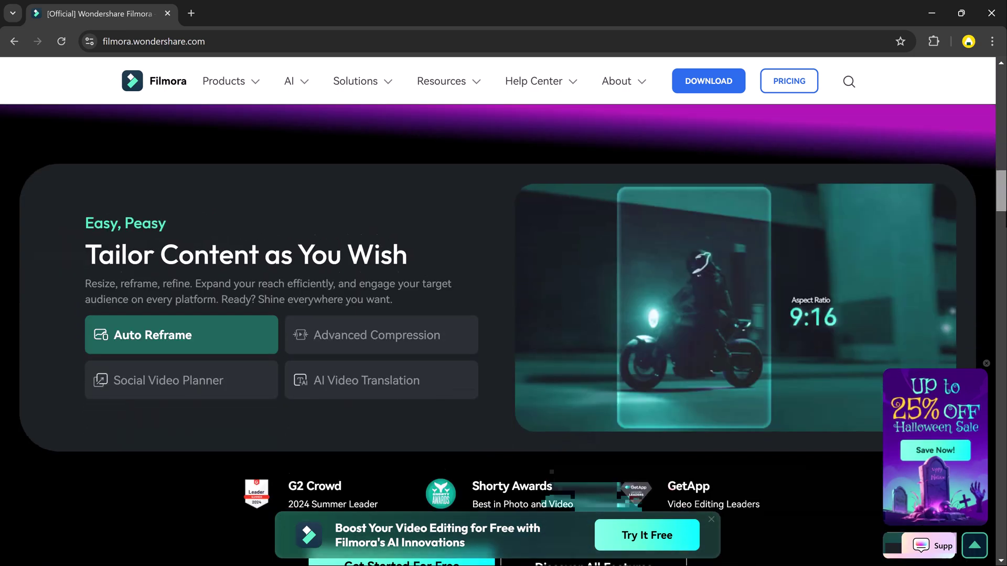
scroll(504, 314, down, 7)
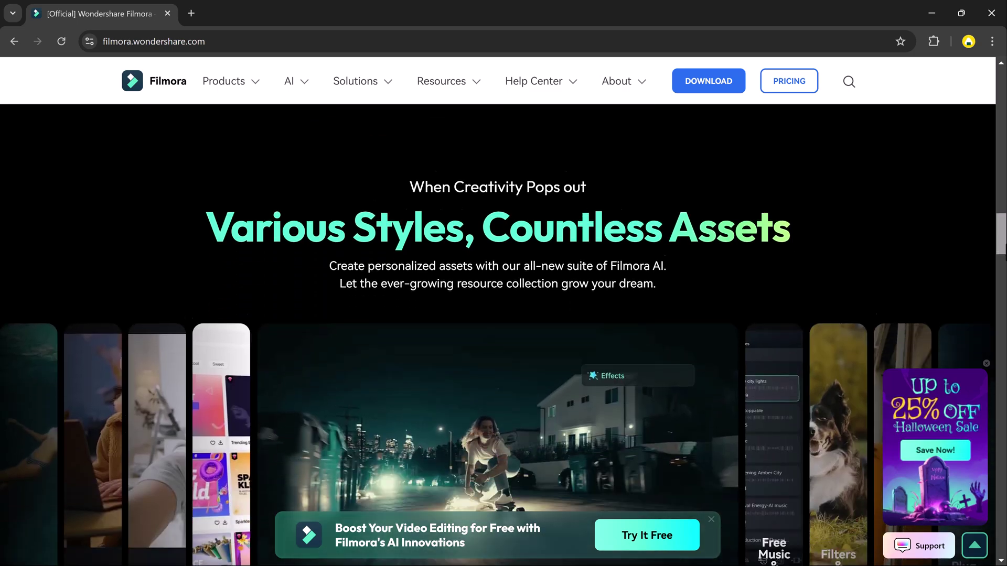
scroll(503, 314, down, 9)
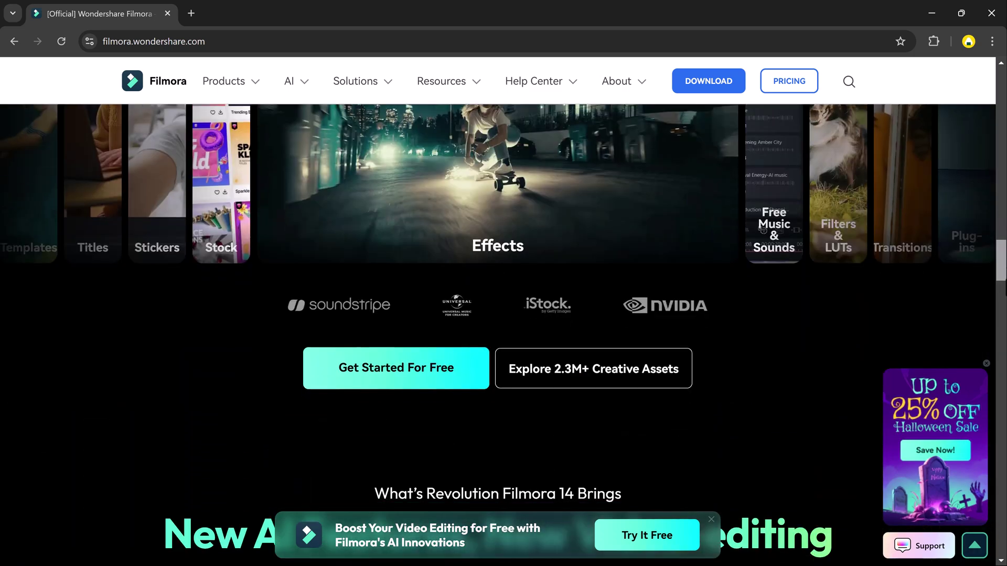
scroll(503, 314, down, 9)
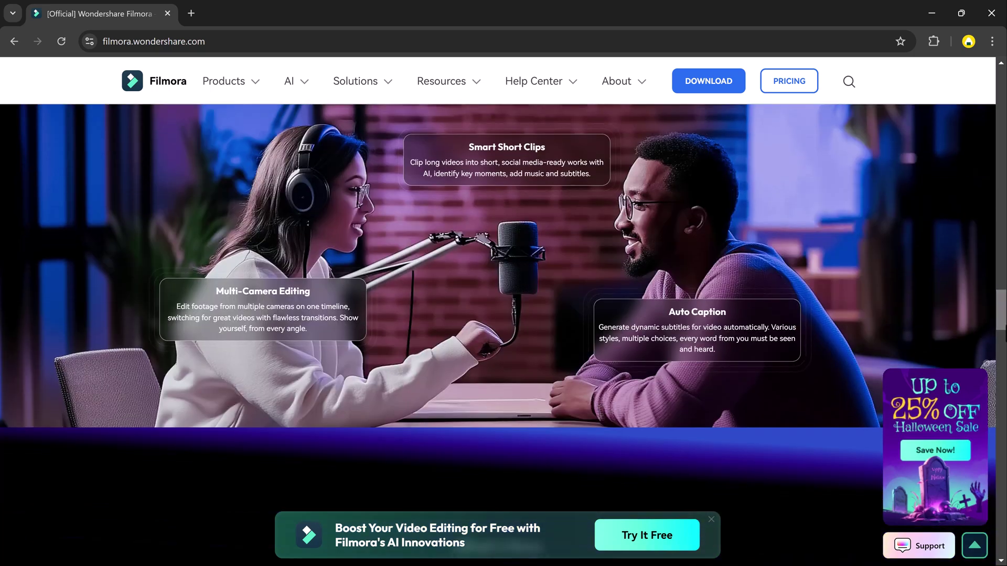
drag(1001, 325, 1004, 109)
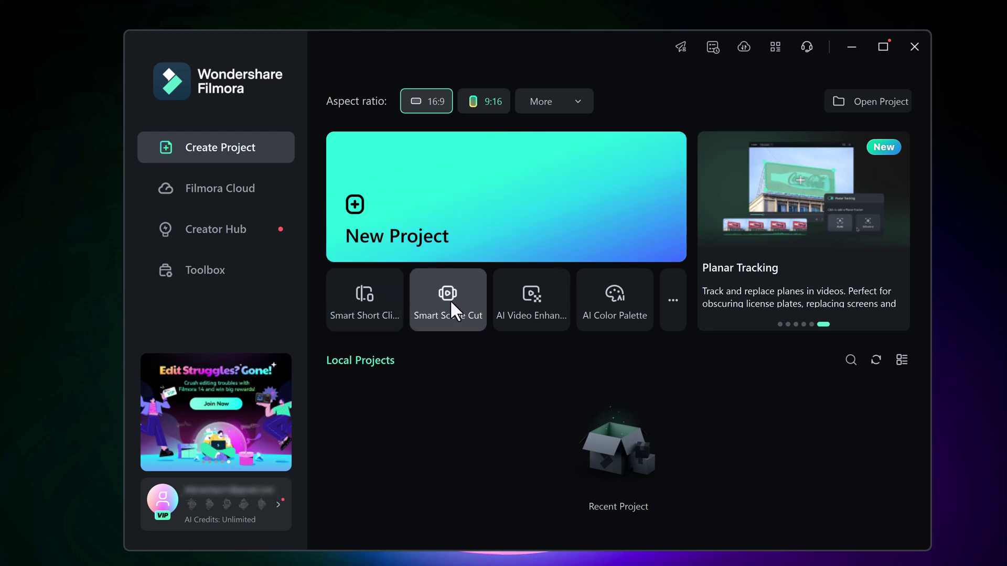
mouse_move(524, 301)
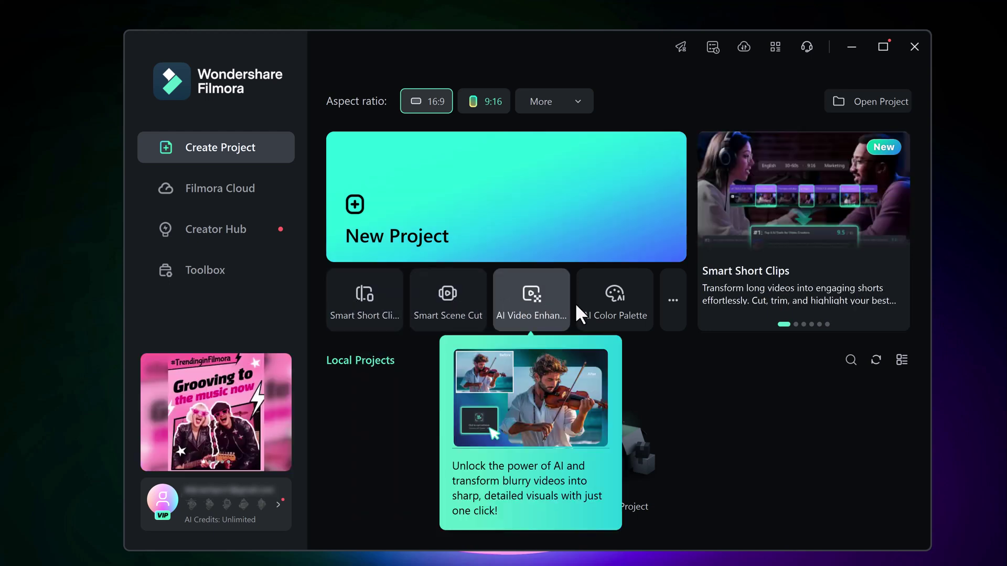
click(230, 269)
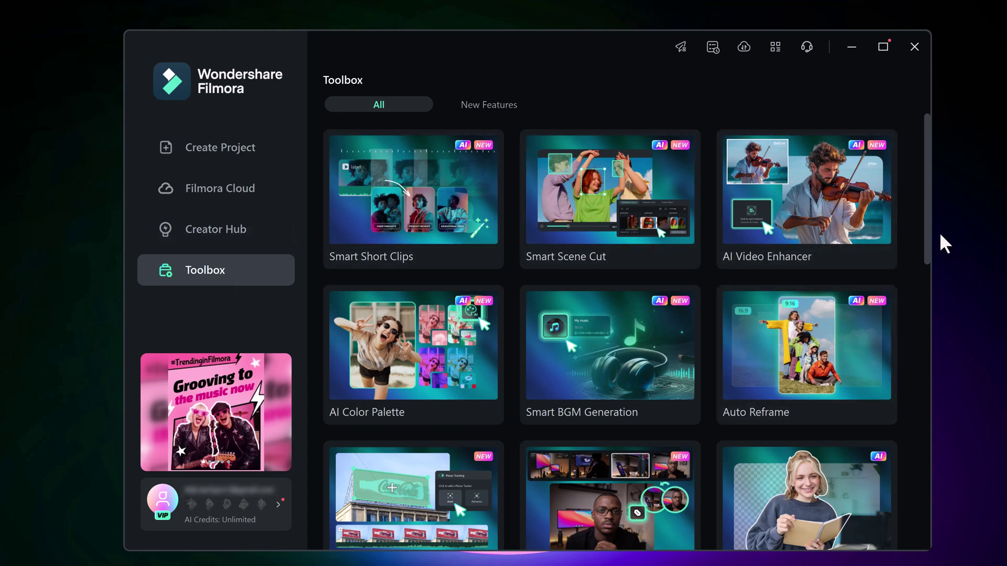
scroll(836, 244, down, 3)
scroll(837, 247, down, 10)
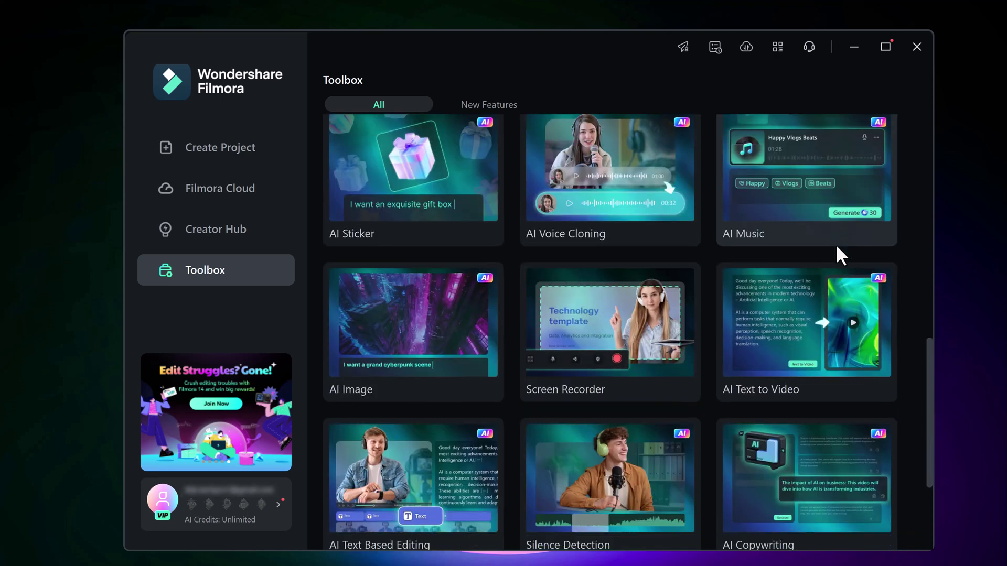
scroll(835, 244, down, 4)
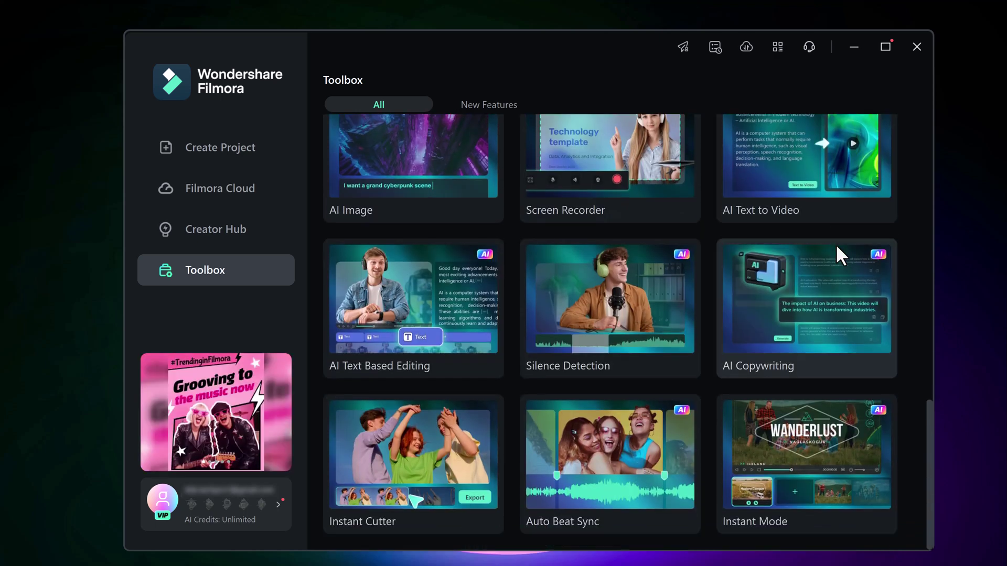
scroll(835, 244, up, 15)
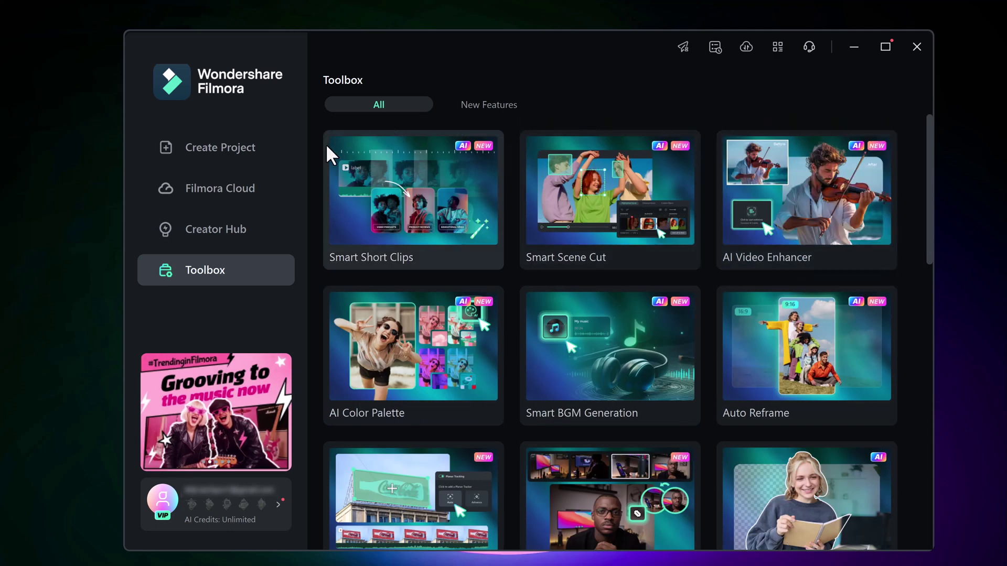
click(257, 146)
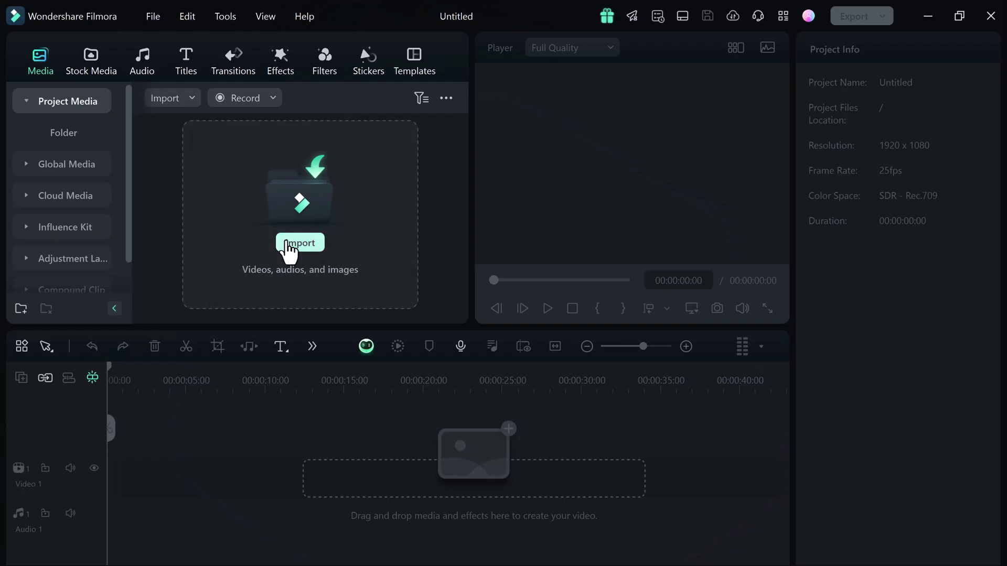
click(314, 234)
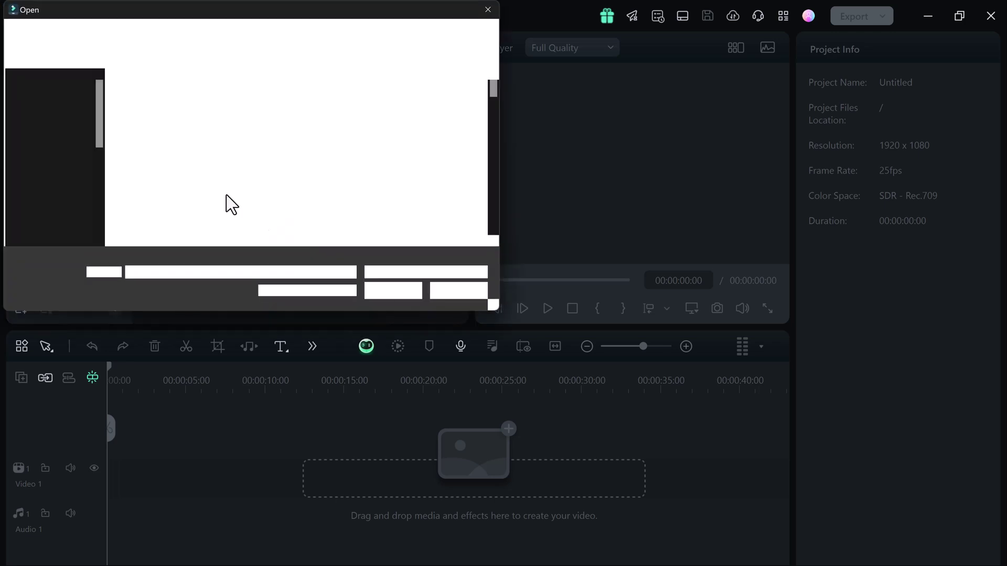
drag(196, 184, 146, 125)
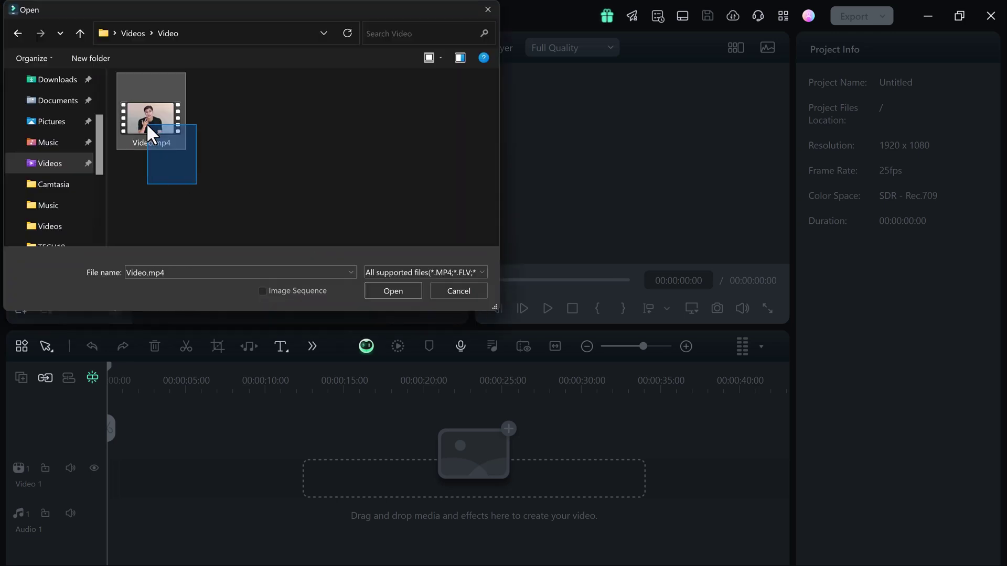
click(386, 293)
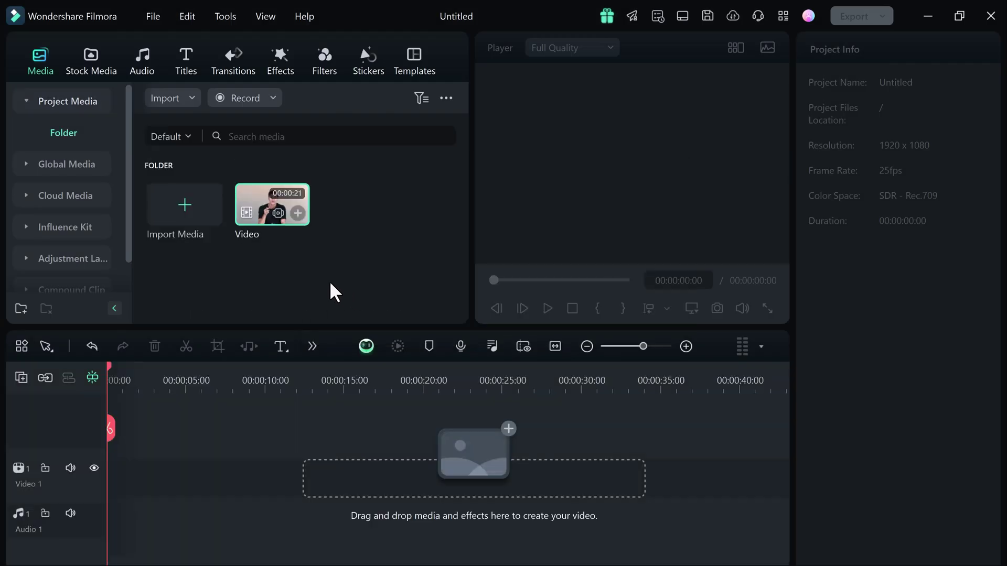
click(300, 214)
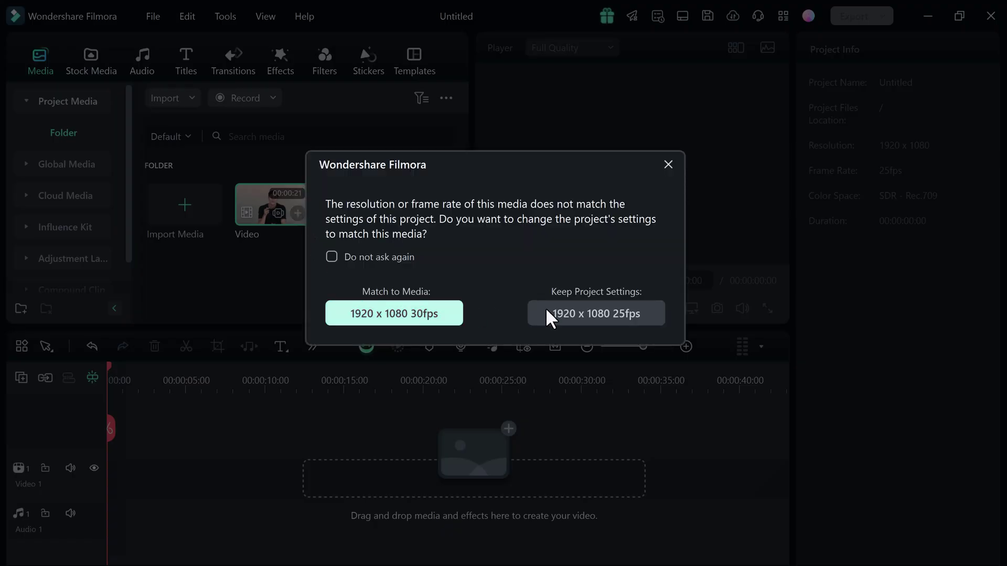
click(416, 321)
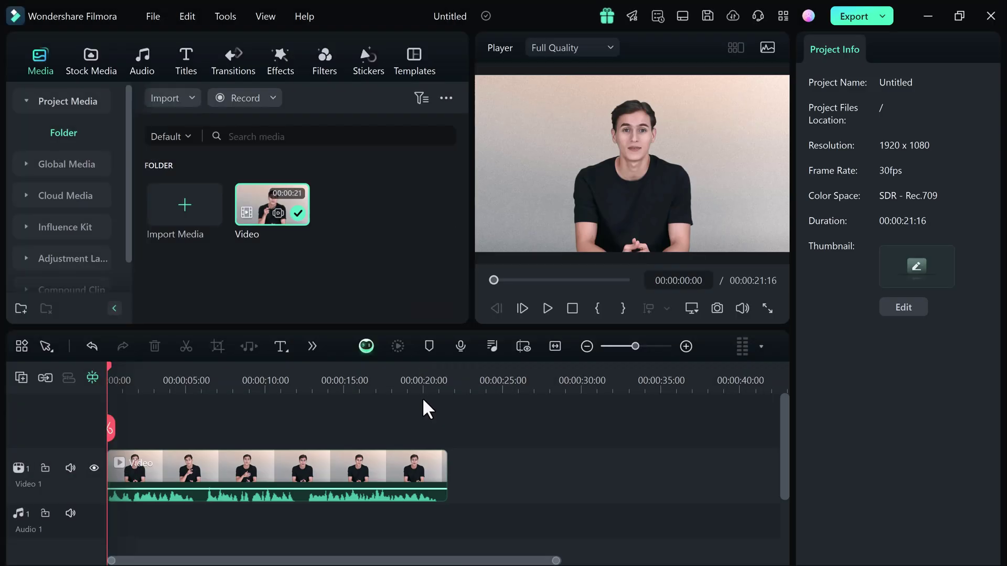
click(546, 307)
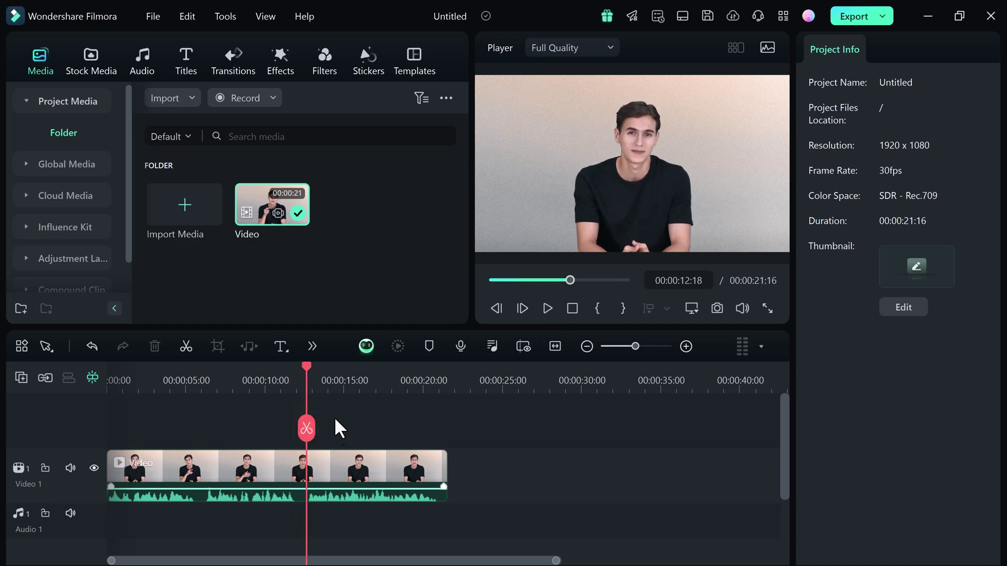
Step: Start an AI Translation of the clip that translates both the voice and the captions
click(310, 345)
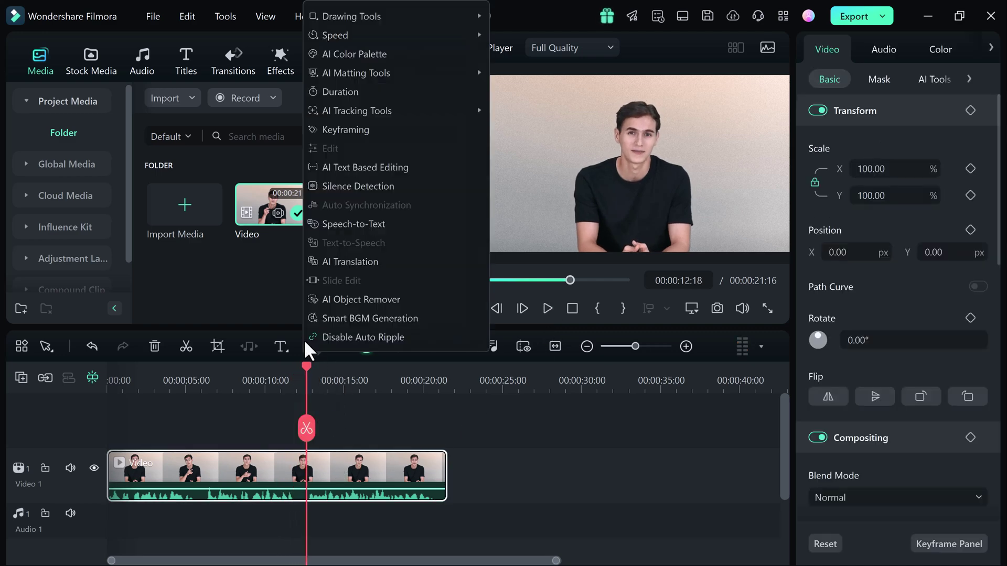
click(346, 267)
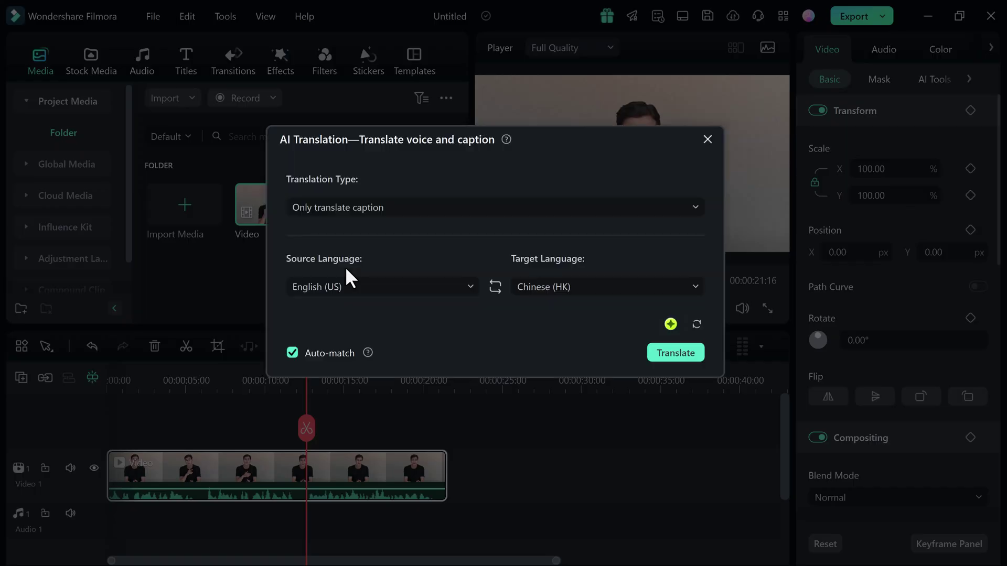
click(399, 206)
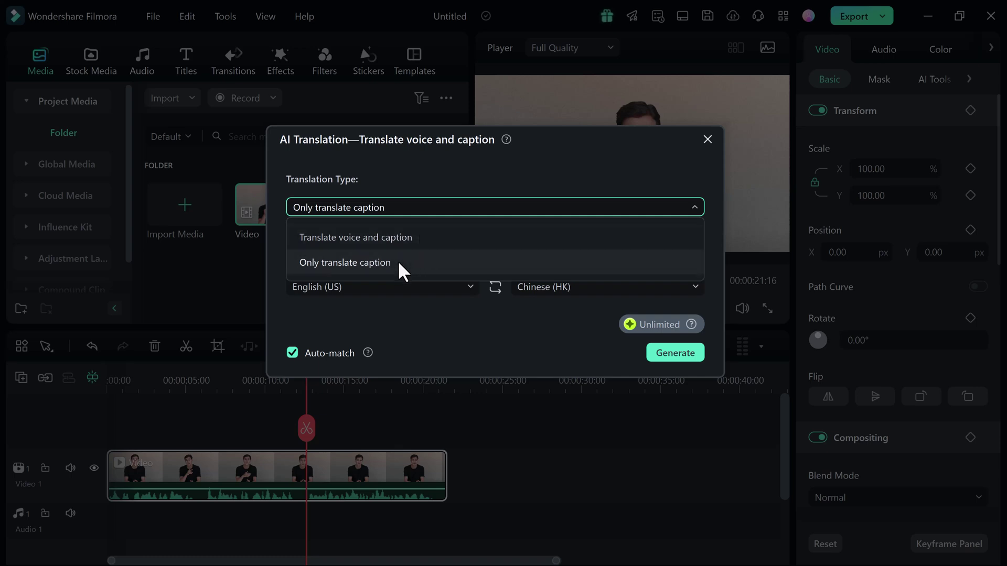
click(398, 238)
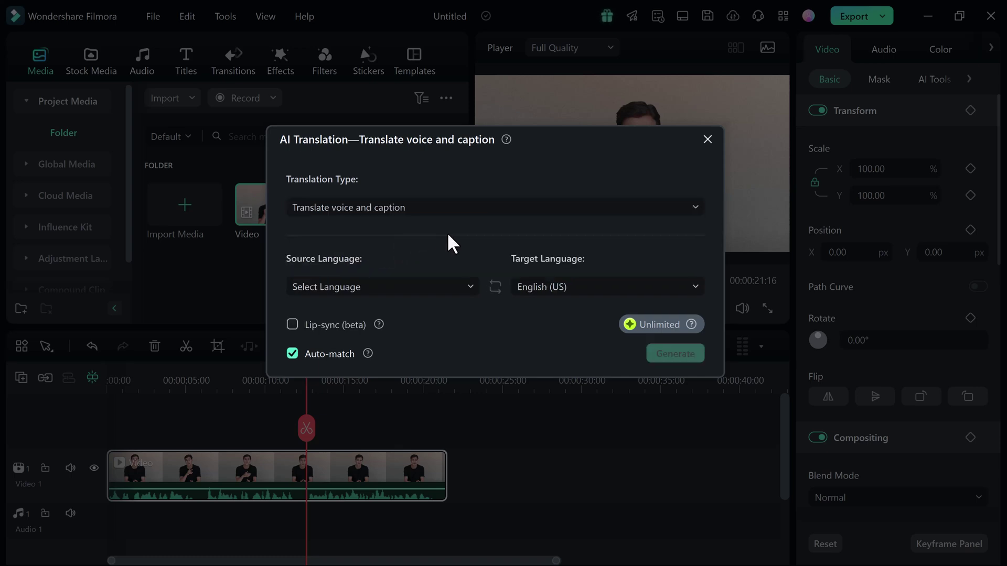
Step: Translate from English (US) to Hindi (India) with lip-sync and generate the translation
click(334, 286)
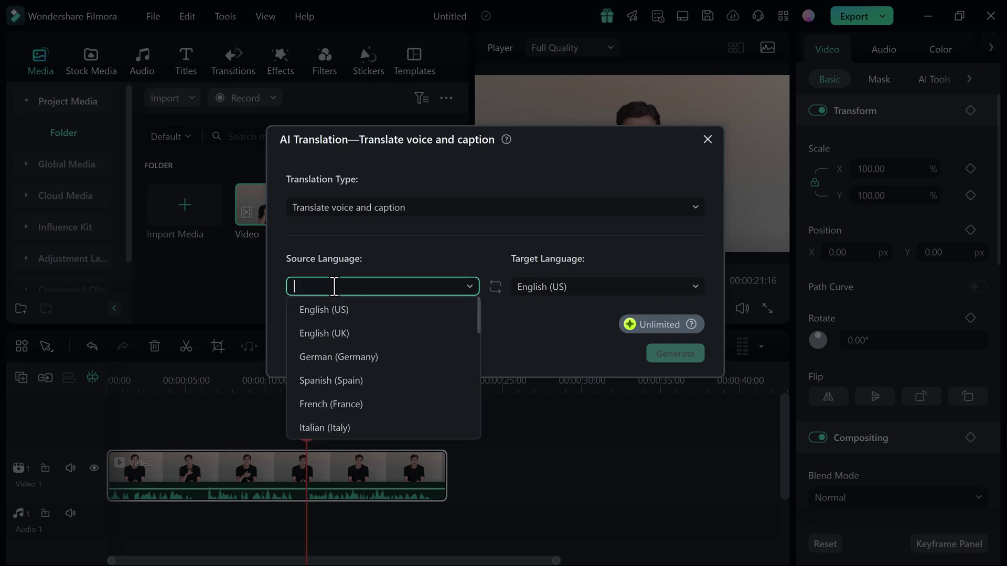
click(337, 312)
click(596, 290)
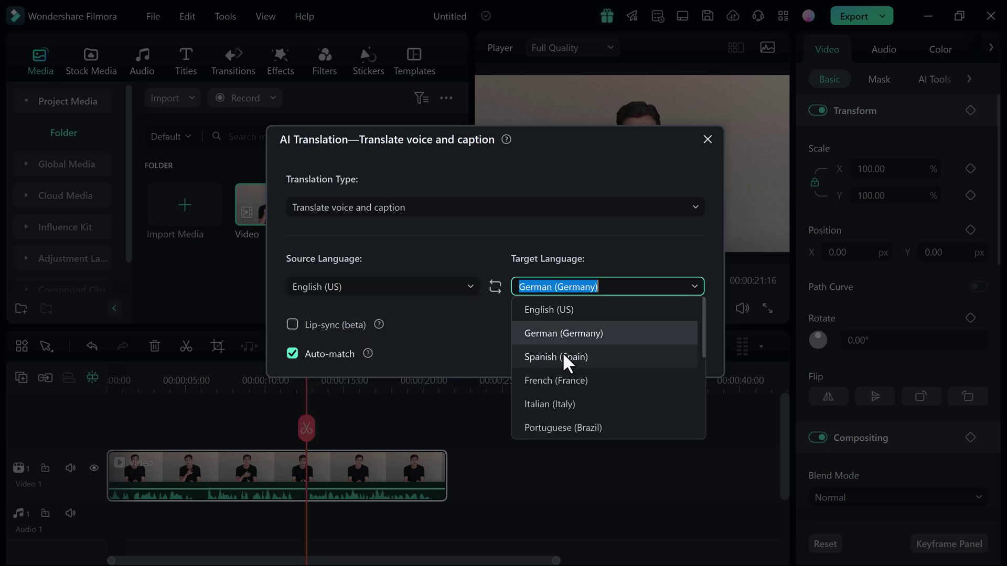
scroll(564, 357, down, 2)
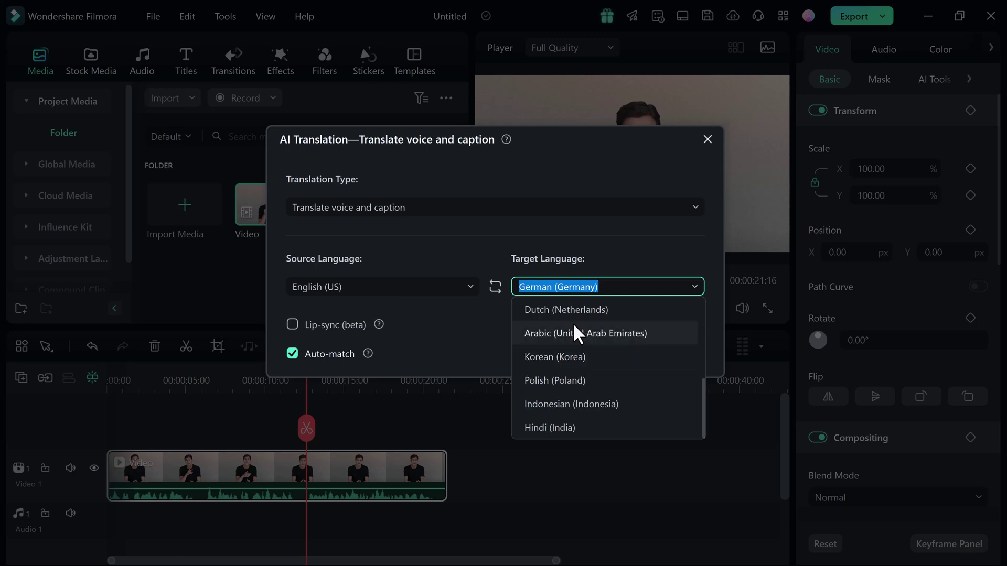
click(573, 424)
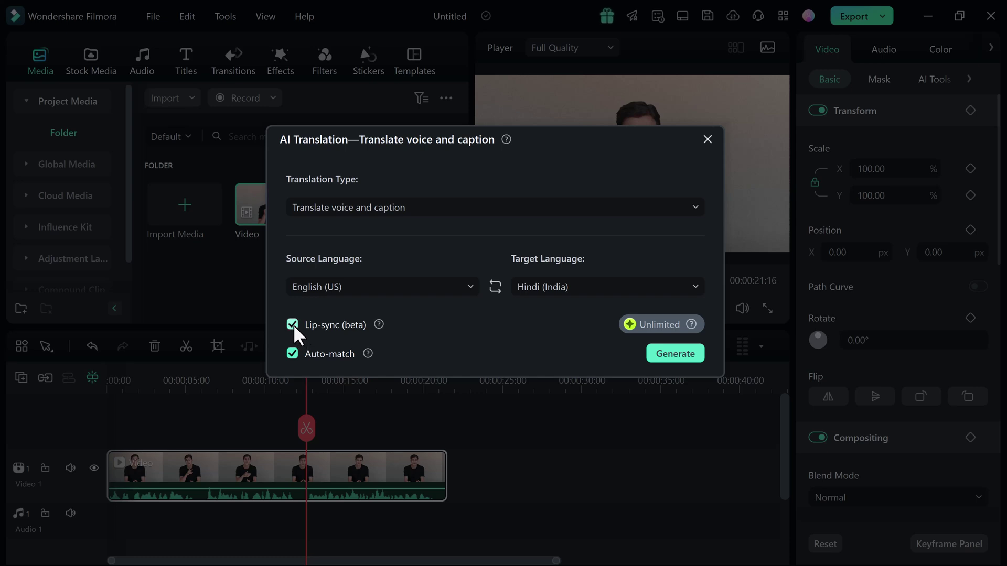
click(292, 353)
click(675, 362)
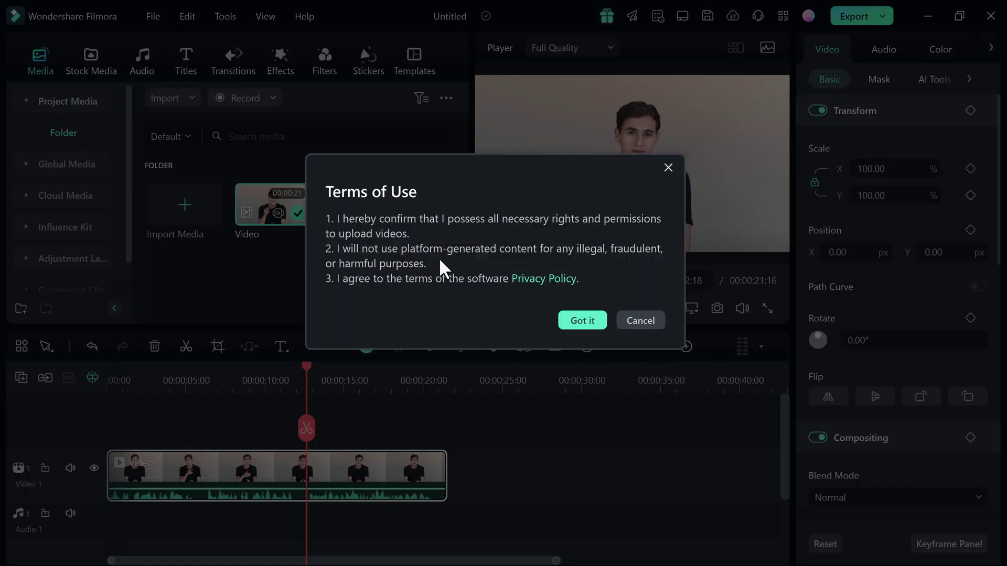
Step: Accept the Terms of Use so the Translate_Video(1) captions and audio land on the timeline
click(569, 320)
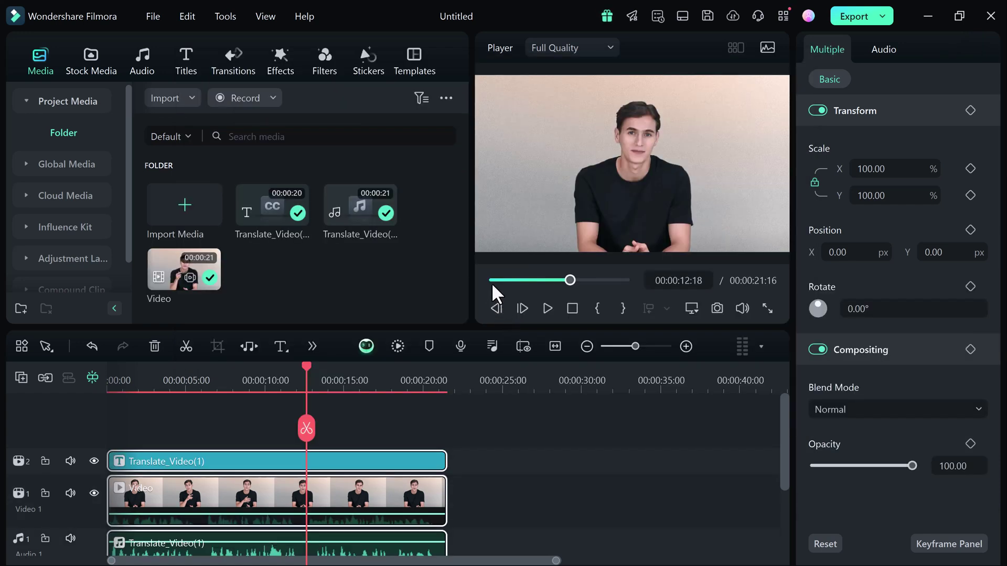
click(492, 280)
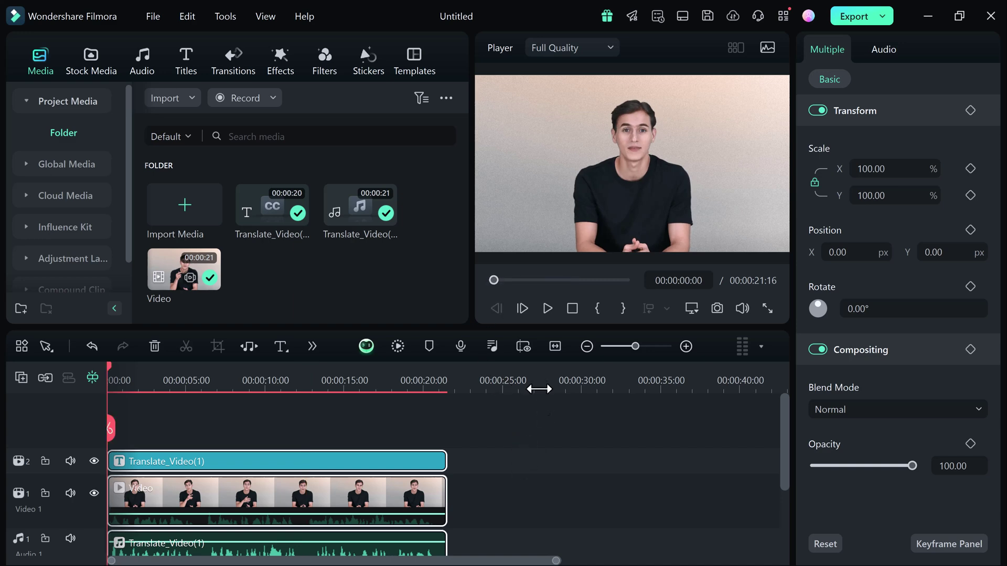
click(549, 308)
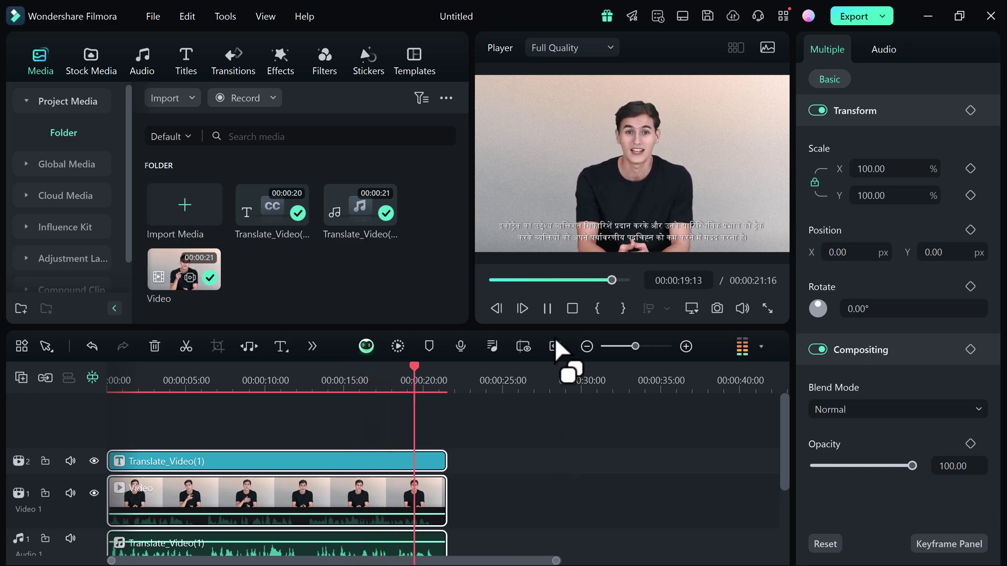
click(543, 310)
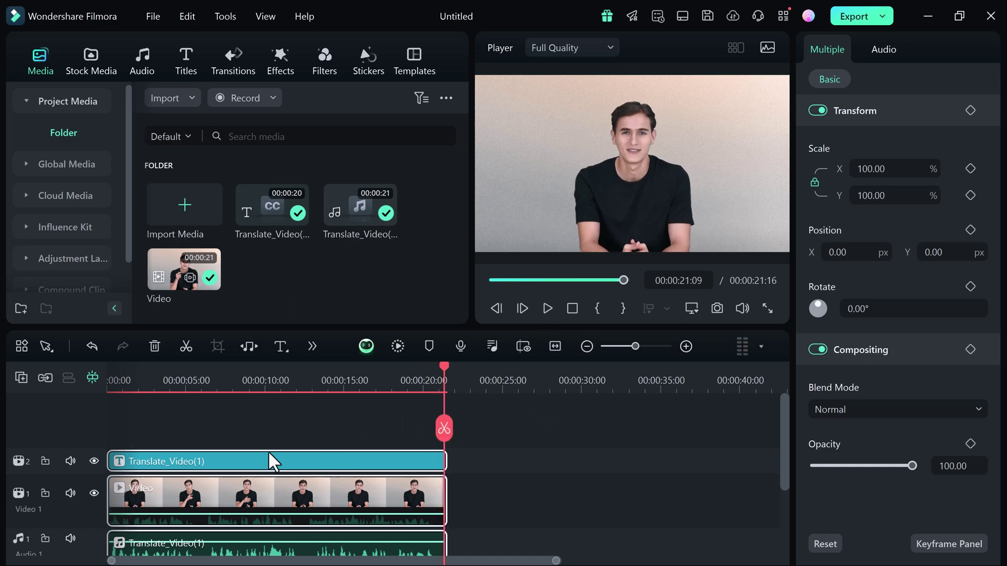
Step: Turn on AI Voice Enhancer for the Translate_Video(1) audio at Voice Clarity 80 and Beautification 70
scroll(244, 472, down, 3)
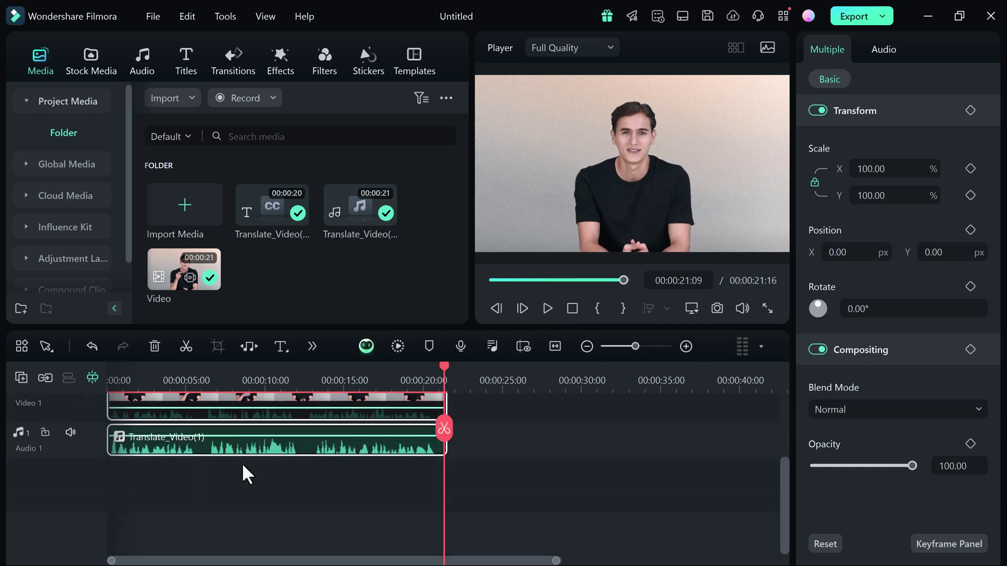
click(884, 50)
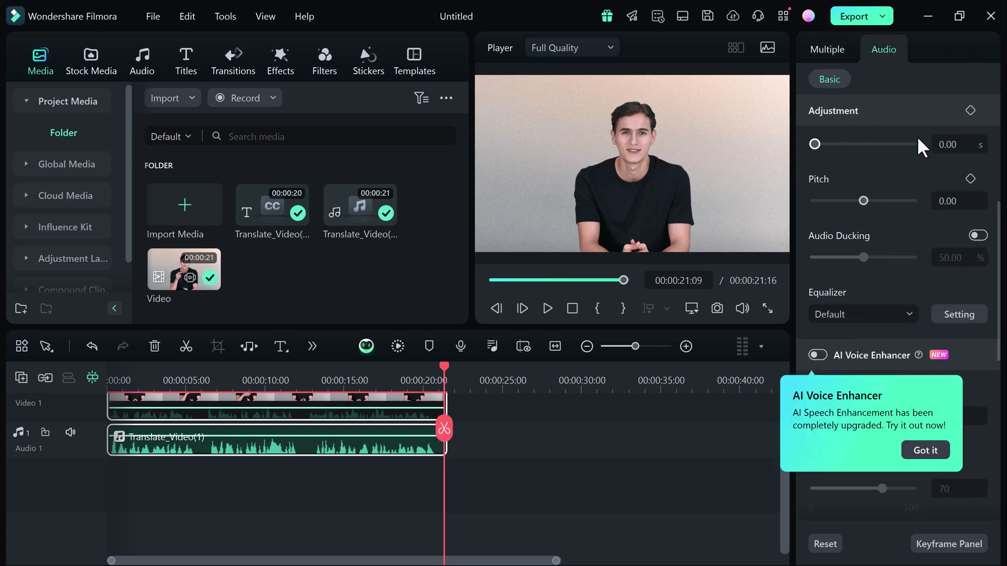
click(924, 457)
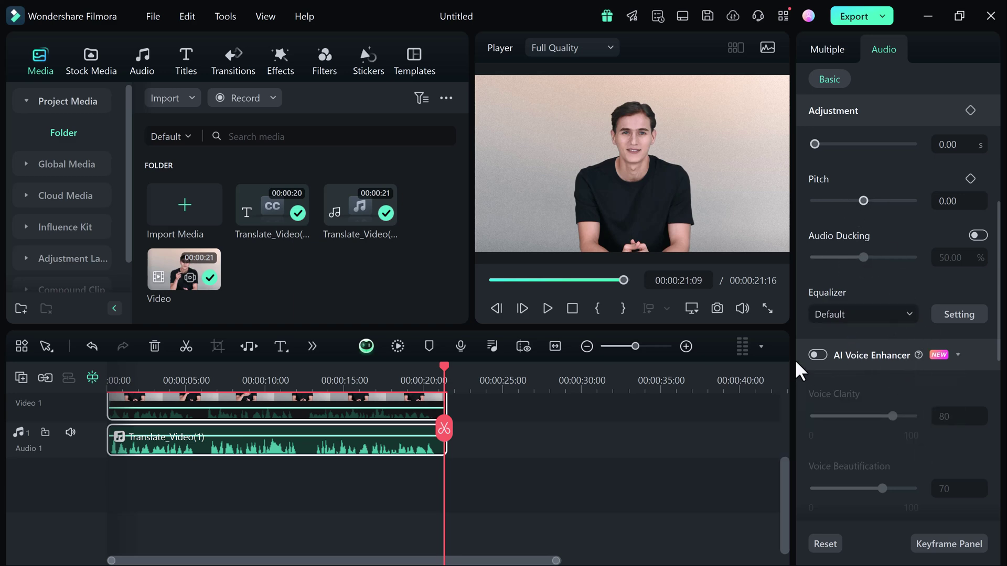
click(817, 355)
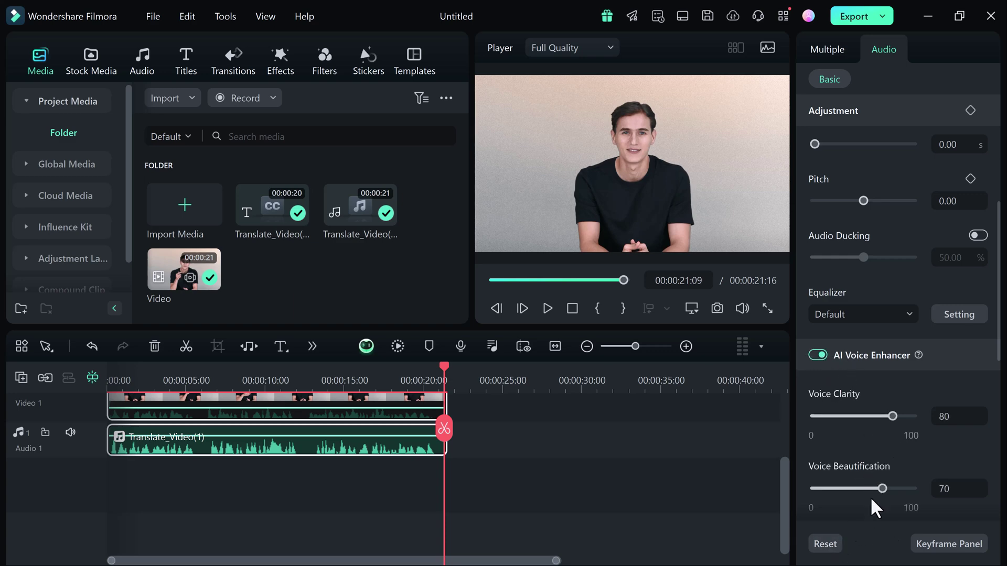
click(558, 464)
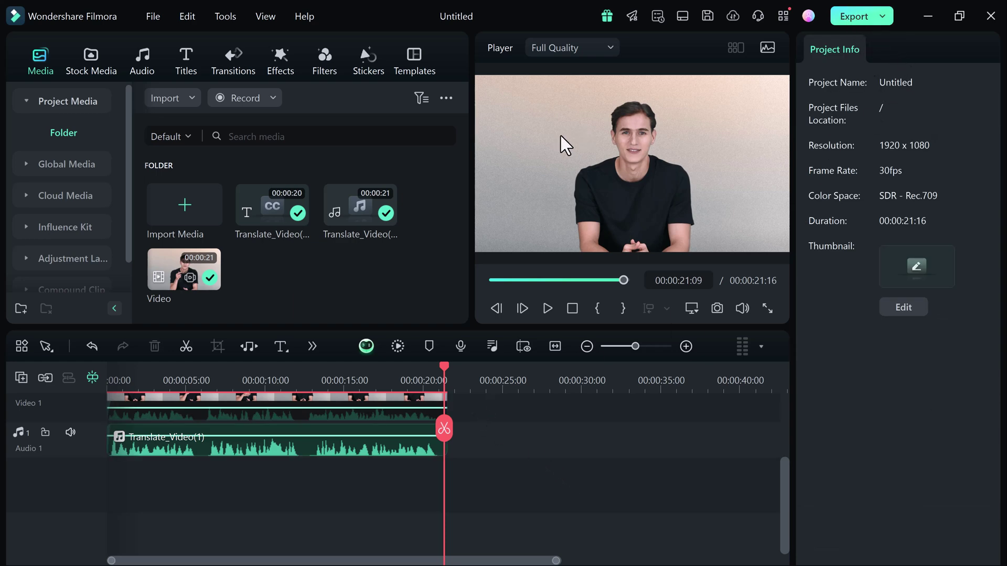
Step: Export My Video with the iPhone preset at 1280x720 and 30 fps
click(852, 17)
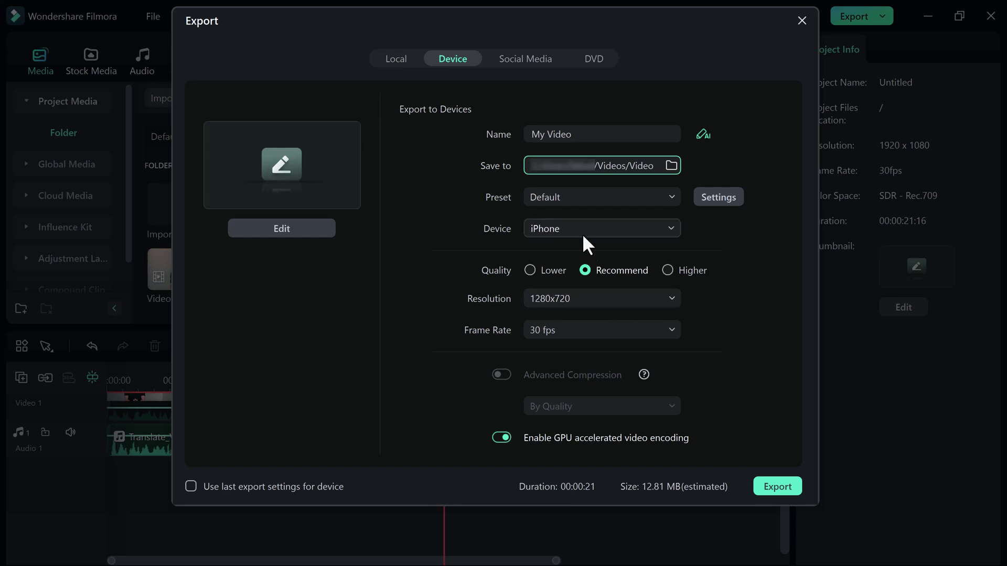
click(662, 294)
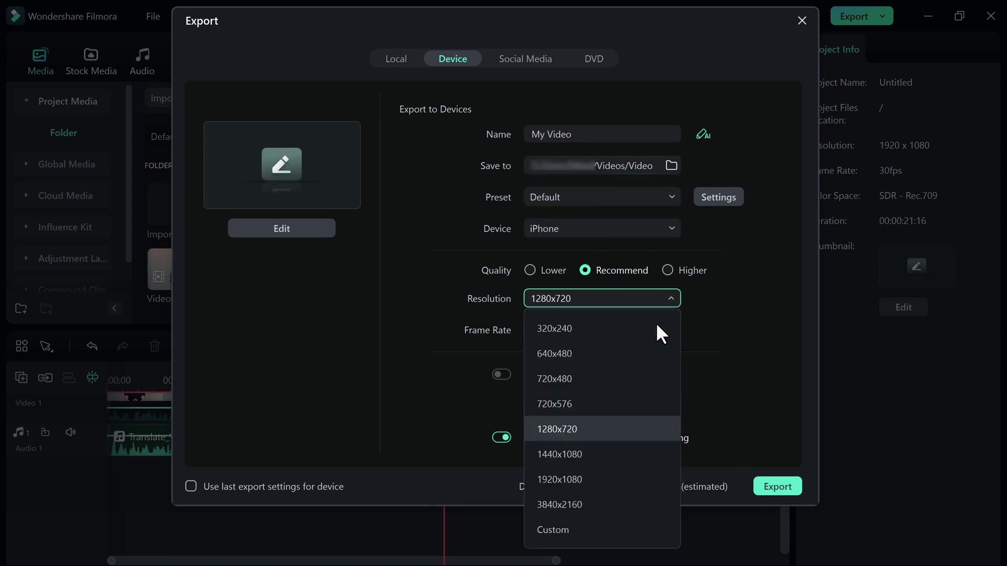
click(697, 368)
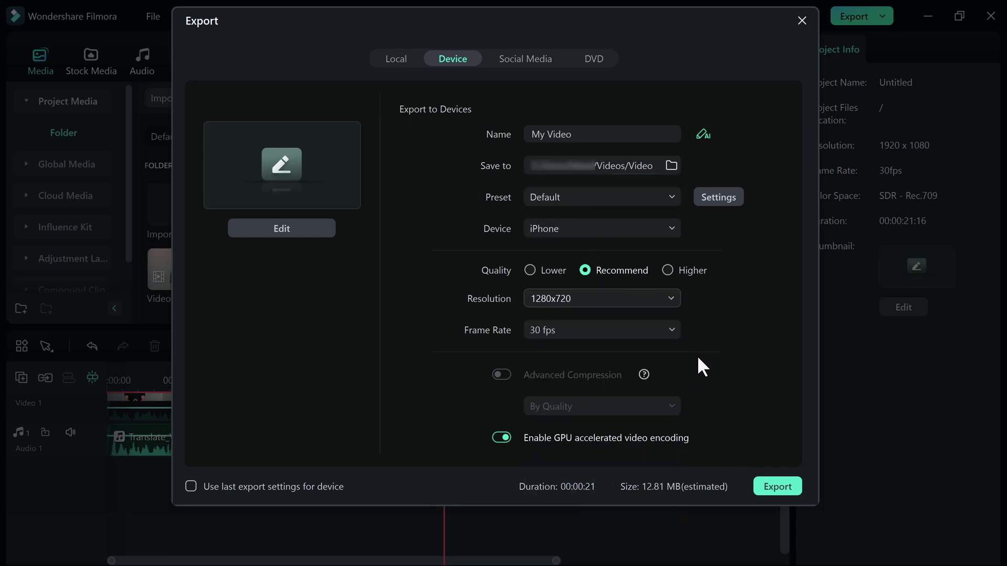
click(777, 488)
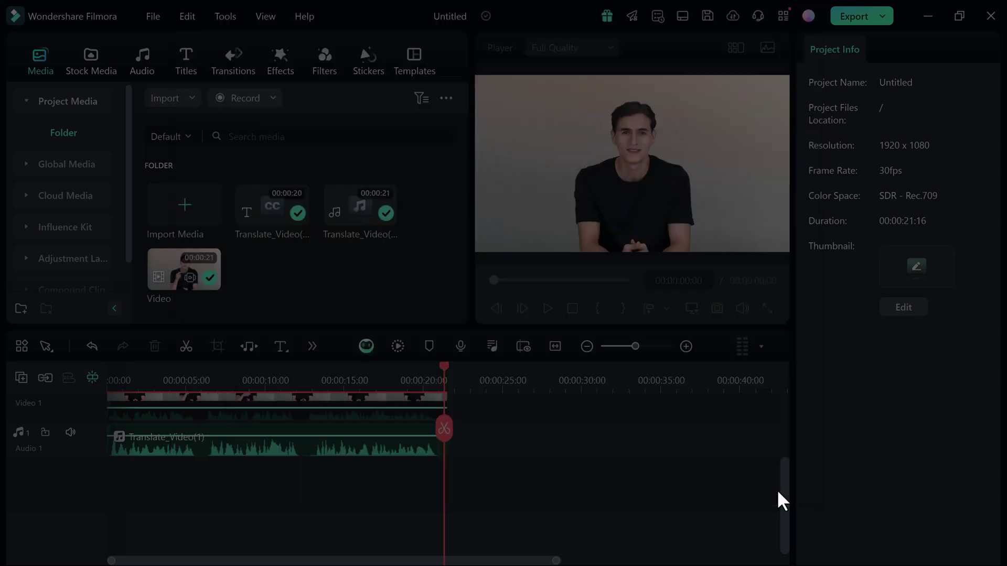